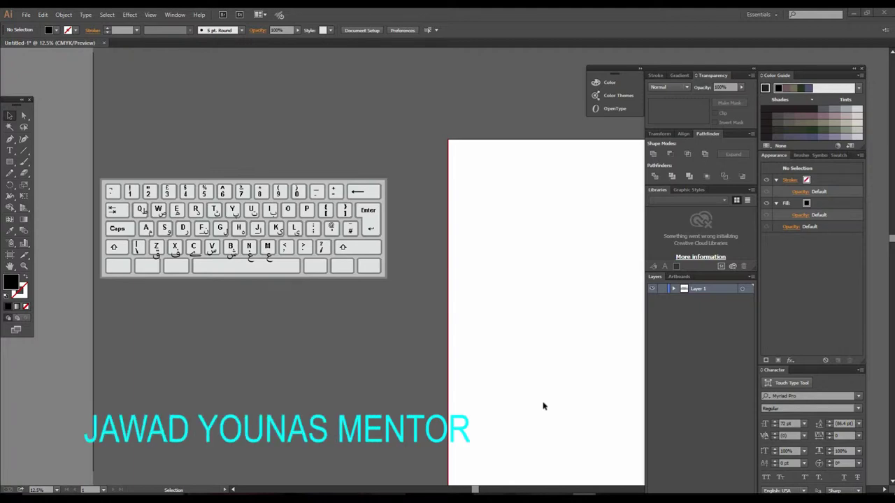
- Zoom and pan the Illustrator canvas to frame the artboard and keyboard image
{"action": "key", "text": "z"}
{"action": "key", "text": "ctrl+minus"}
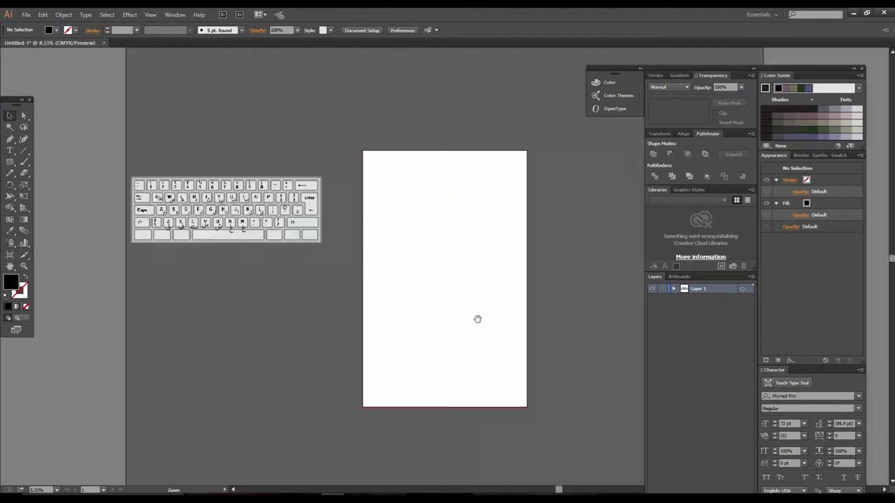
{"action": "key", "text": "ctrl+plus"}
{"action": "left_click_drag", "start_coordinate": [430, 333], "coordinate": [487, 323]}
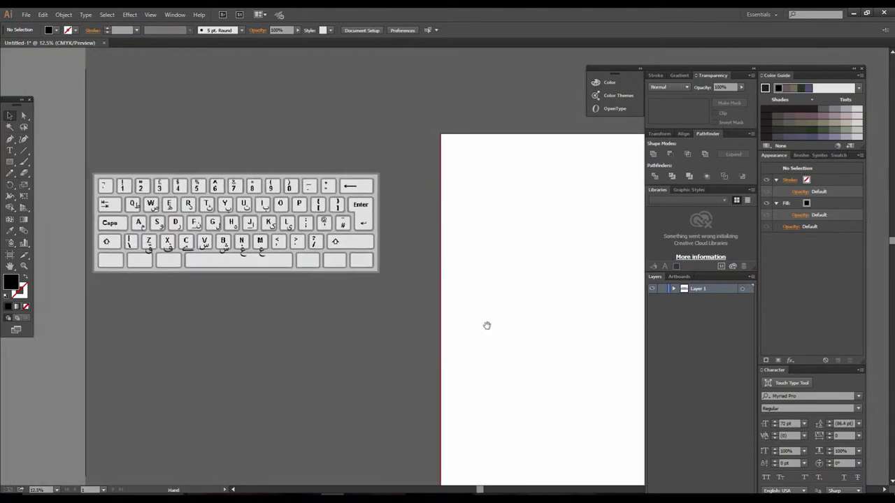
{"action": "left_click_drag", "start_coordinate": [381, 370], "coordinate": [309, 367]}
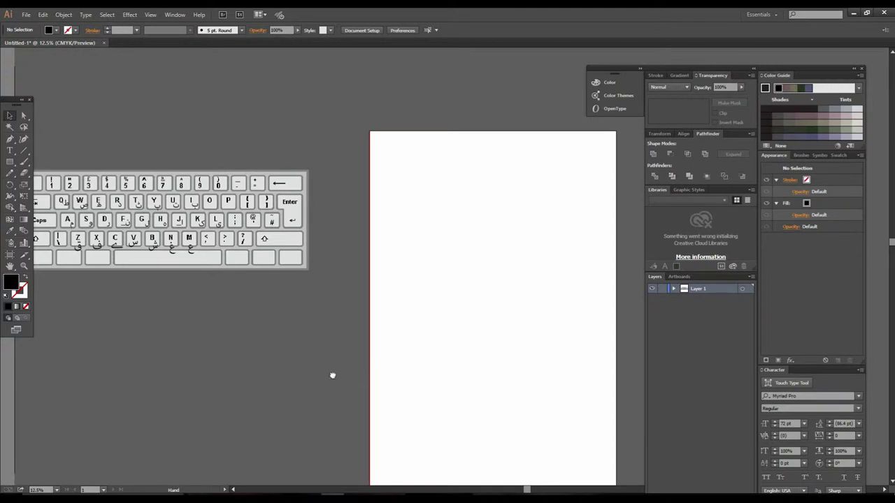
{"action": "left_click_drag", "start_coordinate": [333, 376], "coordinate": [372, 377]}
- Search Windows for 'lan' and open Region & language settings
{"action": "left_click", "coordinate": [103, 499]}
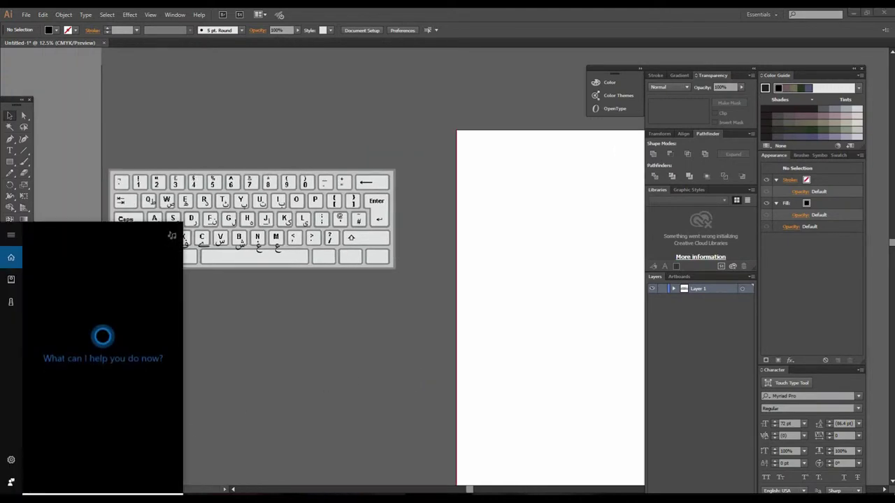
{"action": "type", "text": "lan"}
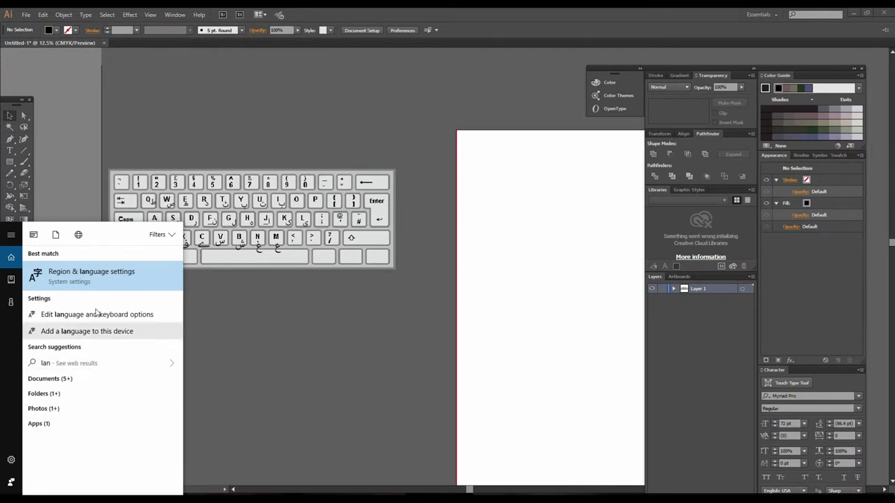
{"action": "left_click", "coordinate": [109, 279]}
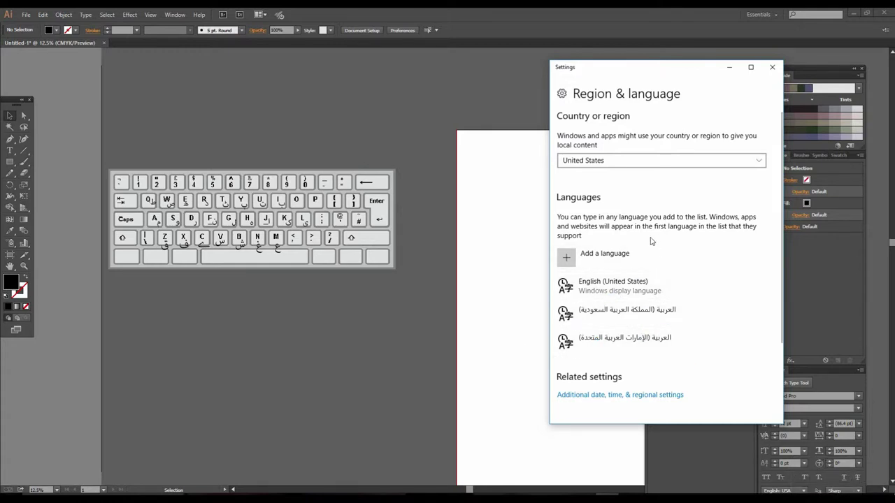
- Add the Urdu (Pakistan) language to Windows
{"action": "left_click", "coordinate": [571, 258]}
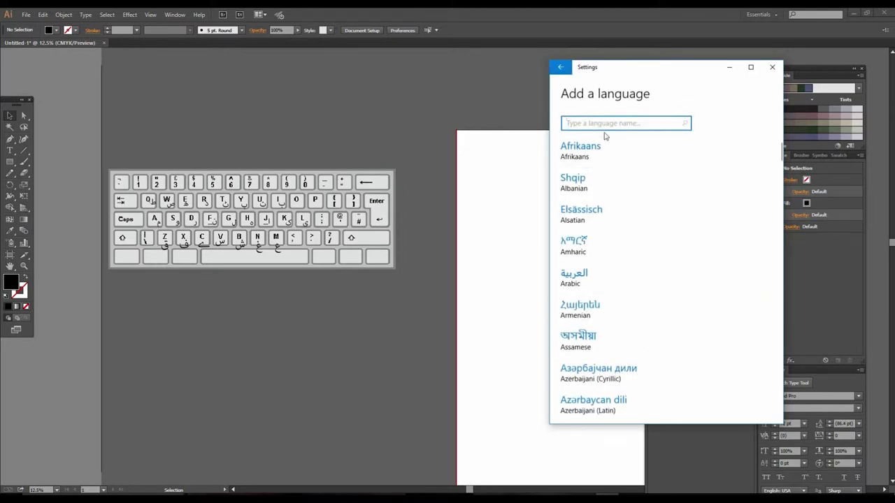
{"action": "type", "text": "u"}
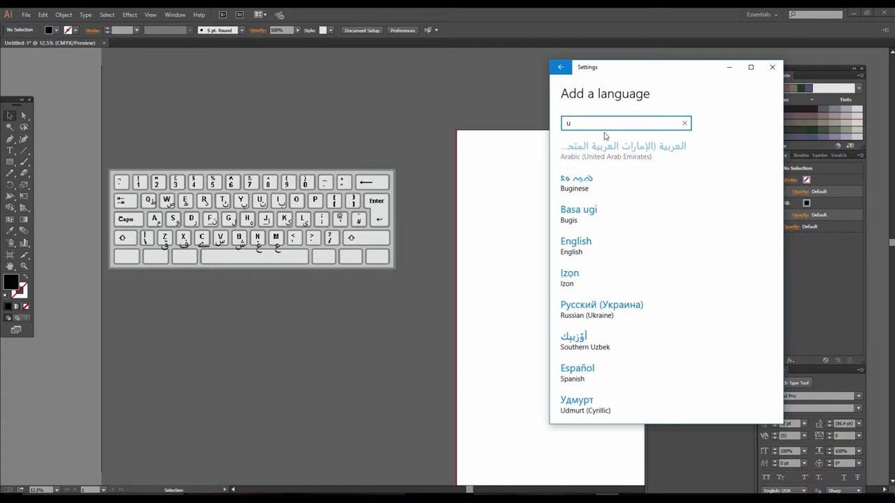
{"action": "type", "text": "rdu"}
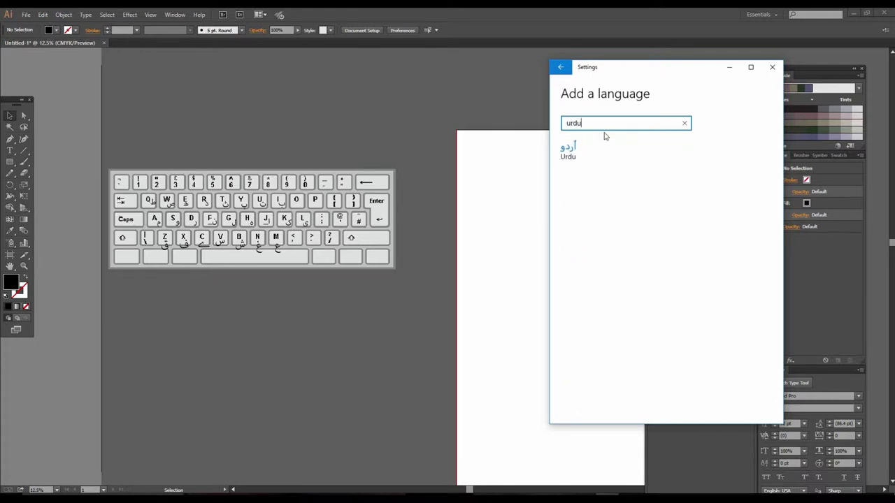
{"action": "left_click", "coordinate": [576, 151]}
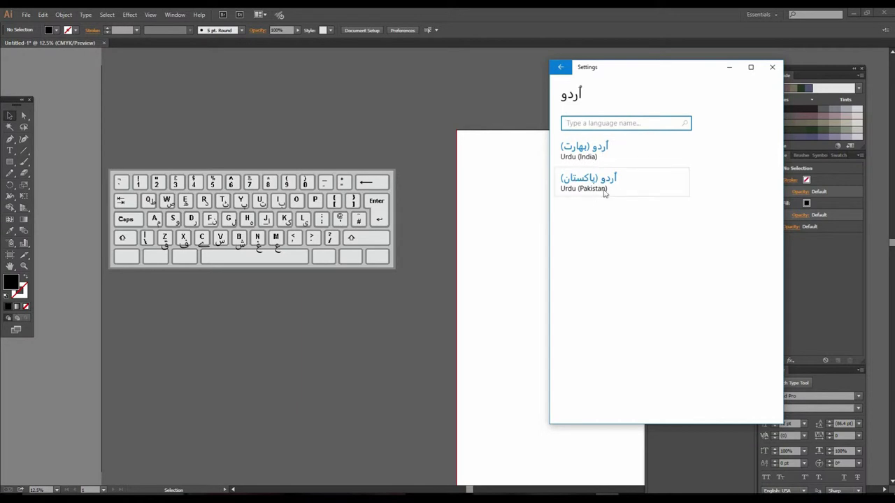
{"action": "left_click", "coordinate": [599, 186]}
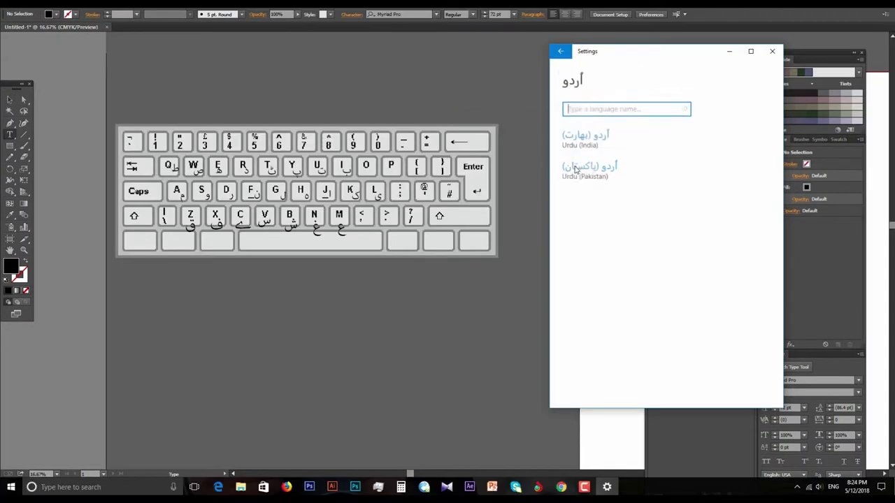
{"action": "left_click", "coordinate": [617, 186]}
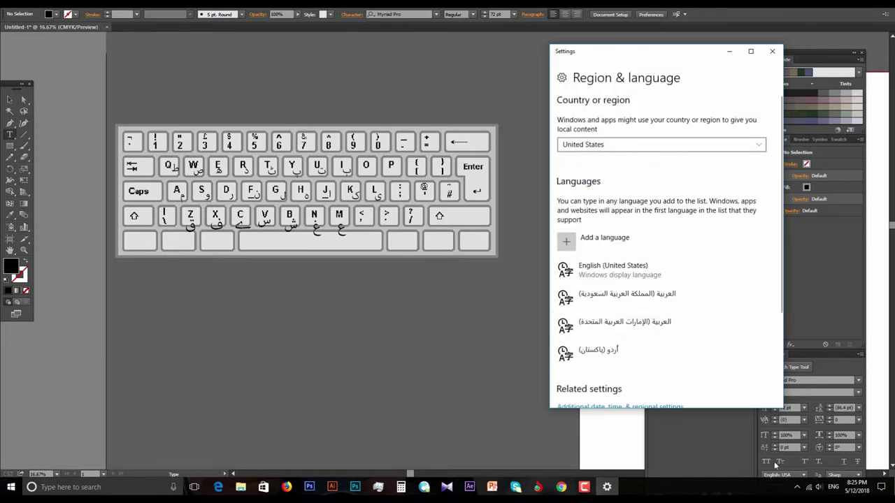
- Check the taskbar input language list, then minimize Settings
{"action": "left_click", "coordinate": [832, 487]}
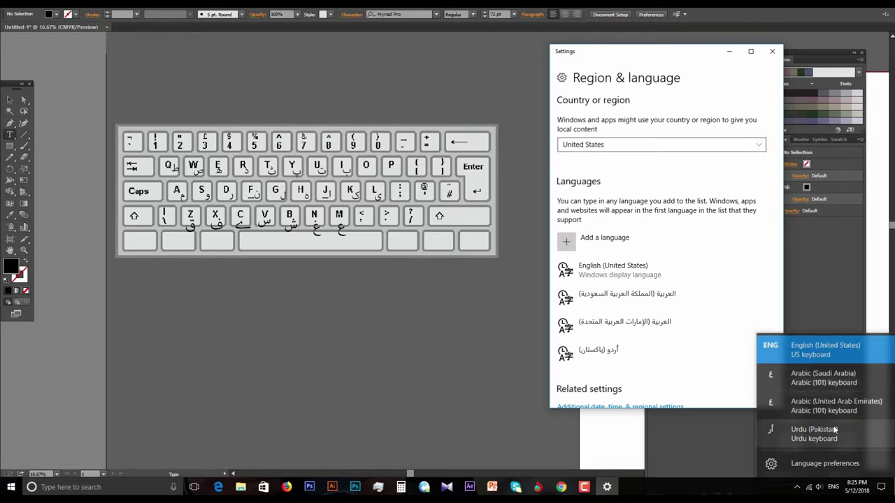
{"action": "left_click", "coordinate": [467, 371]}
{"action": "left_click", "coordinate": [729, 51]}
{"action": "scroll", "coordinate": [410, 306], "scroll_direction": "up", "scroll_amount": 1}
- Remove the 'a' test text from the Illustrator canvas
{"action": "left_click_drag", "start_coordinate": [406, 310], "coordinate": [422, 313]}
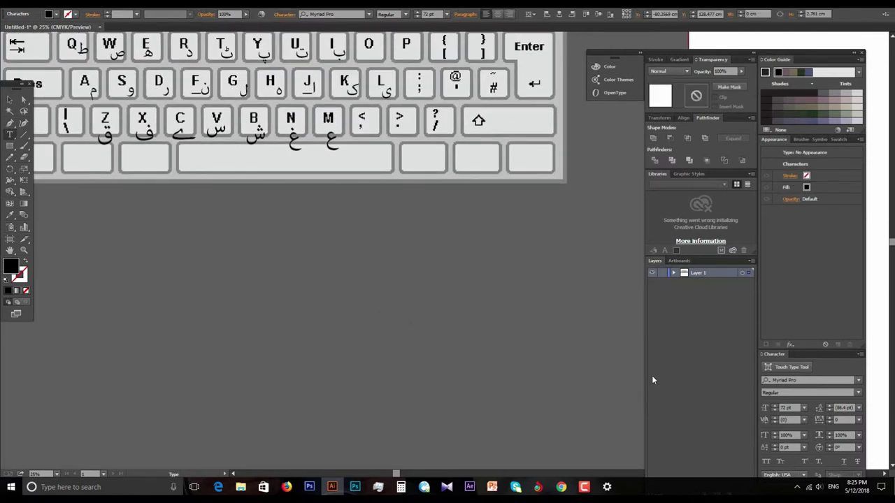
{"action": "scroll", "coordinate": [494, 331], "scroll_direction": "up", "scroll_amount": 2}
{"action": "type", "text": "aaaaaaa"}
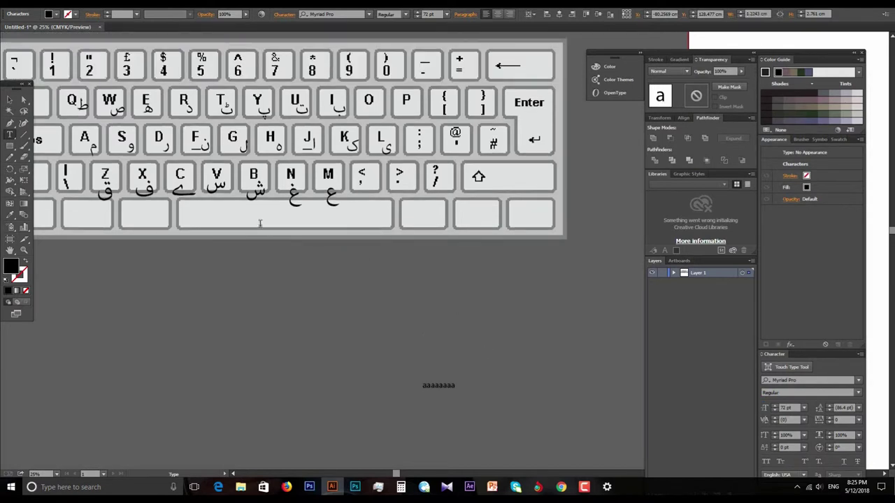
{"action": "left_click", "coordinate": [10, 99]}
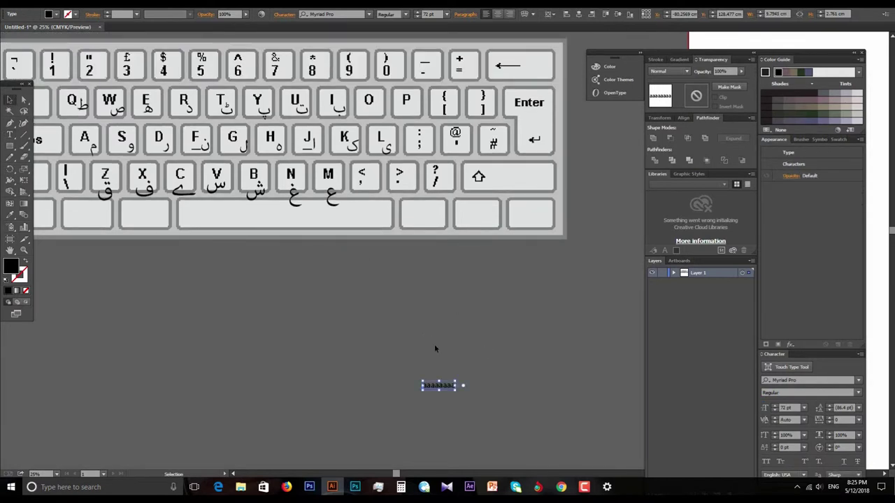
{"action": "key", "text": "Delete"}
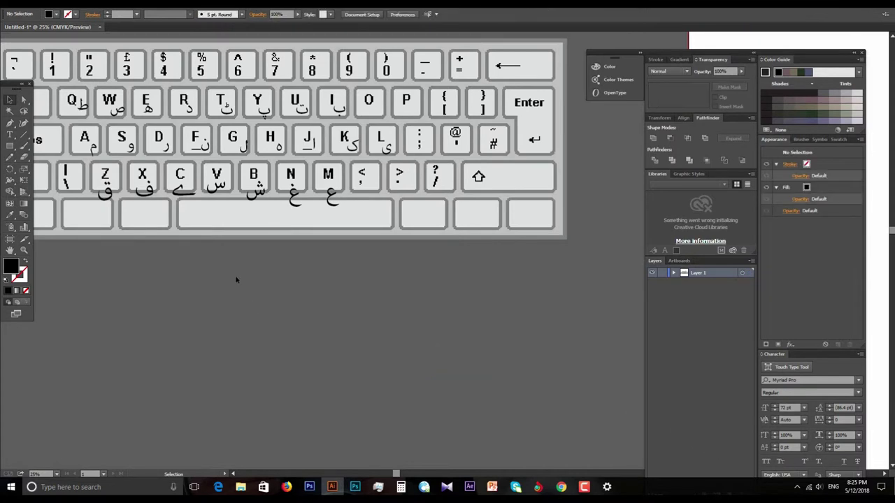
- Switch the keyboard input language to Urdu and pick the Type tool
{"action": "left_click", "coordinate": [833, 486]}
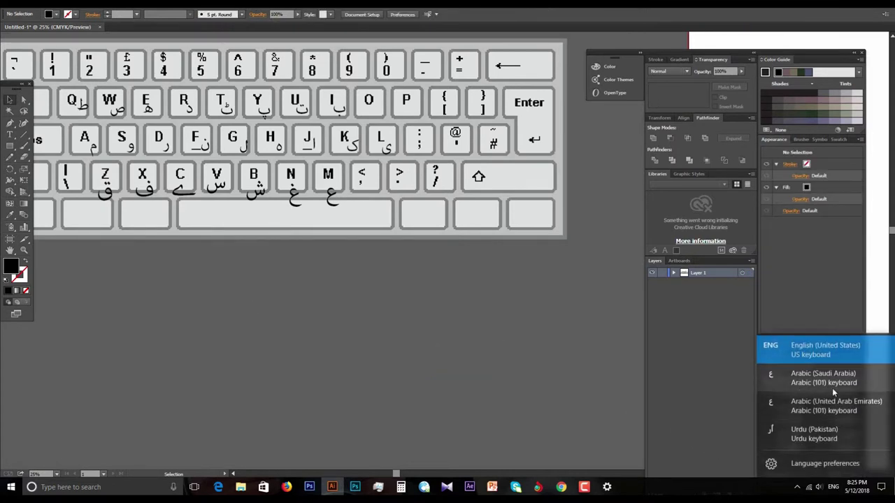
{"action": "left_click", "coordinate": [817, 432]}
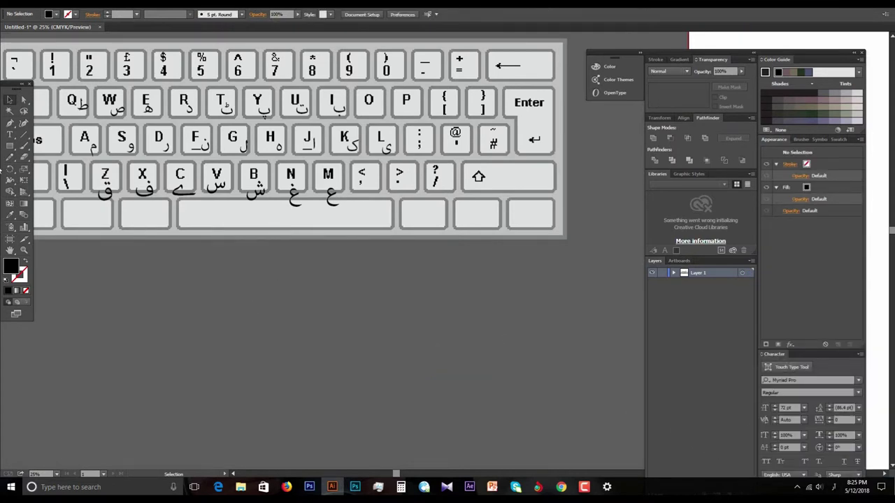
{"action": "left_click", "coordinate": [9, 134]}
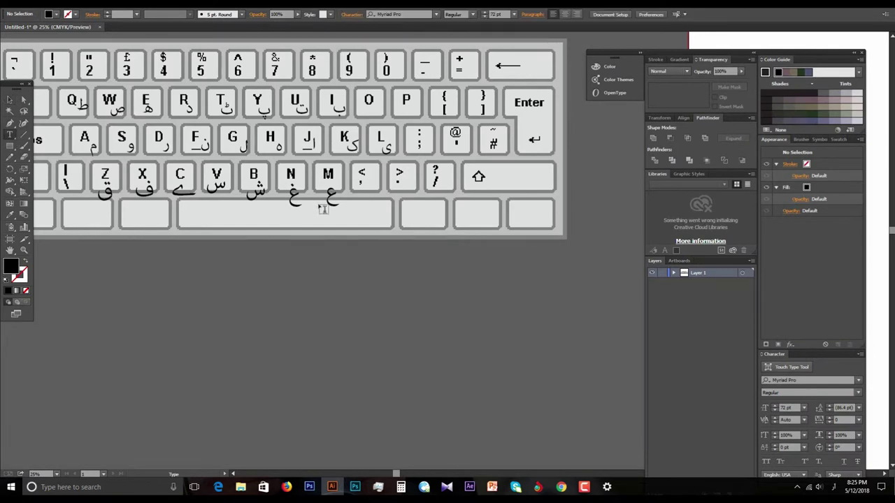
- Type the Urdu word 'محبت' below the keyboard image in Adobe Arabic
{"action": "left_click", "coordinate": [412, 319]}
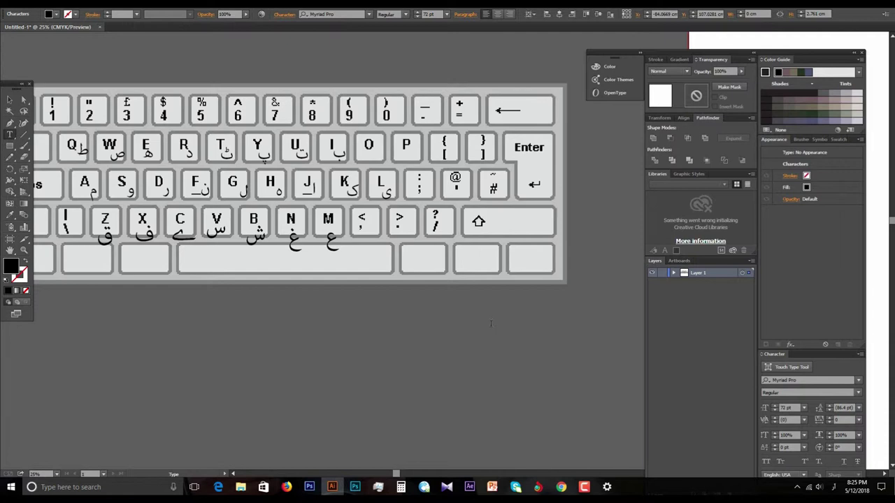
{"action": "type", "text": "محبت"}
- Scale the word 'محبت' up to large size with a corner handle
{"action": "left_click", "coordinate": [10, 99]}
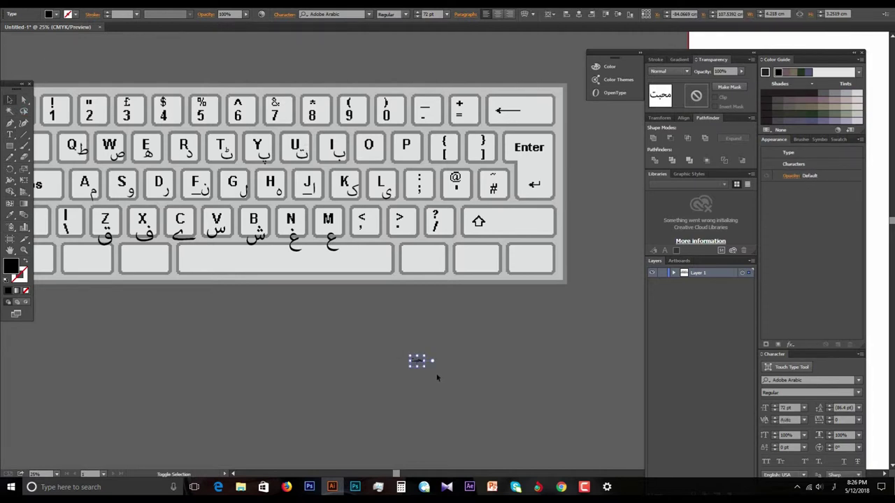
{"action": "left_click_drag", "start_coordinate": [427, 373], "coordinate": [526, 424]}
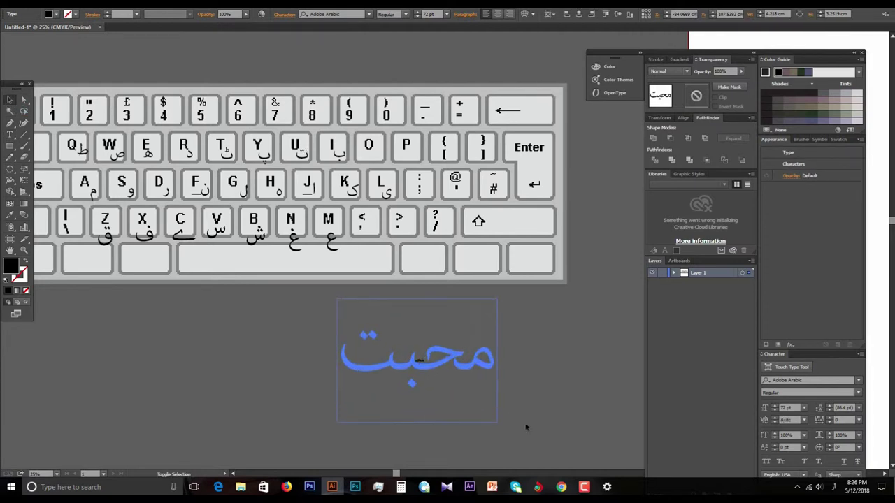
{"action": "left_click", "coordinate": [539, 384]}
- Zoom and pan to frame the keyboard image and enlarged word
{"action": "key", "text": "ctrl+minus"}
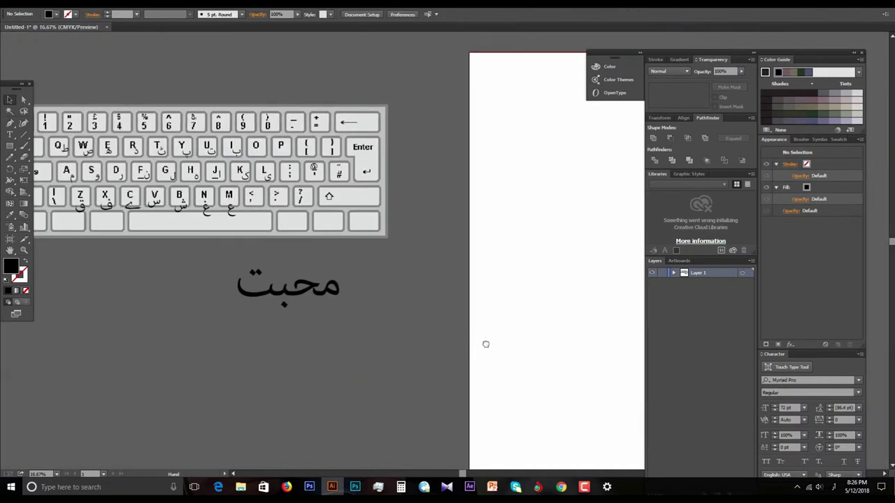
{"action": "left_click_drag", "start_coordinate": [486, 344], "coordinate": [566, 379]}
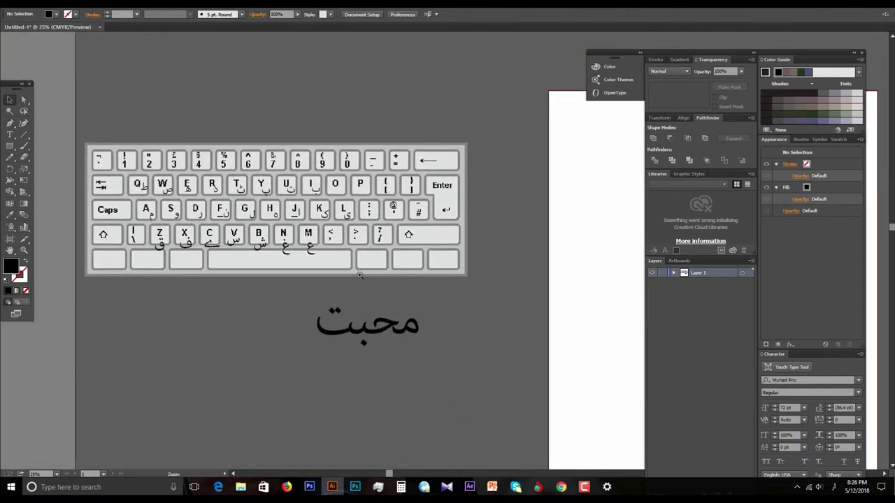
{"action": "key", "text": "ctrl+plus"}
{"action": "left_click_drag", "start_coordinate": [409, 354], "coordinate": [451, 393]}
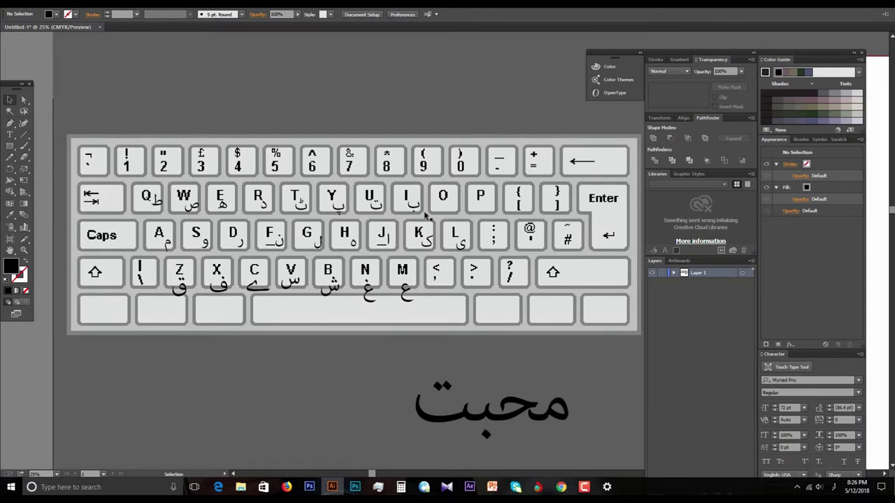
{"action": "scroll", "coordinate": [535, 339], "scroll_direction": "down", "scroll_amount": 2}
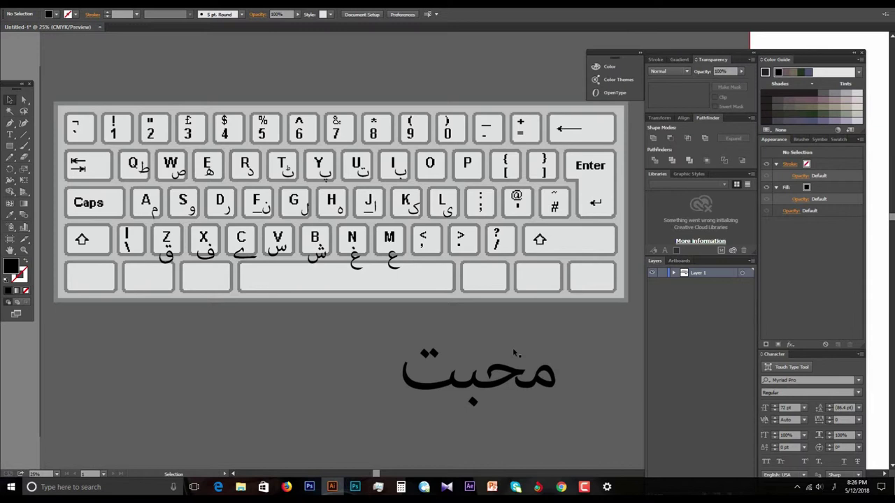
{"action": "left_click_drag", "start_coordinate": [471, 305], "coordinate": [470, 301]}
{"action": "scroll", "coordinate": [490, 284], "scroll_direction": "down", "scroll_amount": 1}
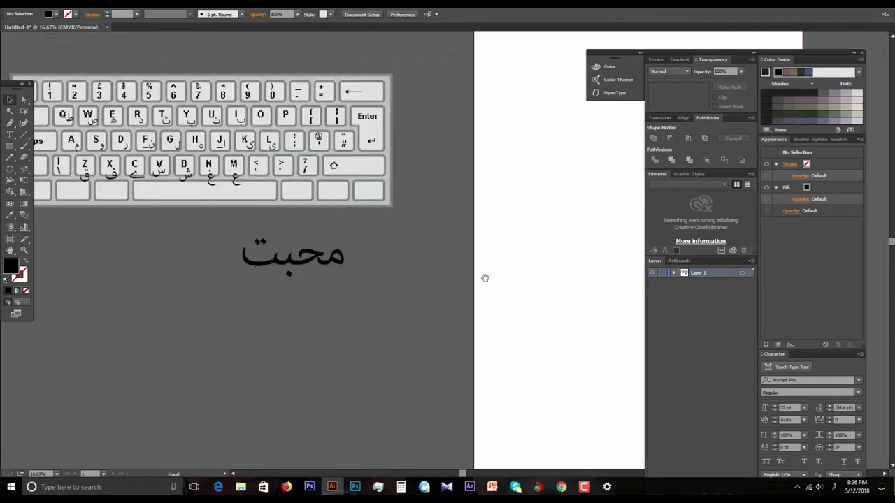
{"action": "scroll", "coordinate": [563, 292], "scroll_direction": "up", "scroll_amount": 1}
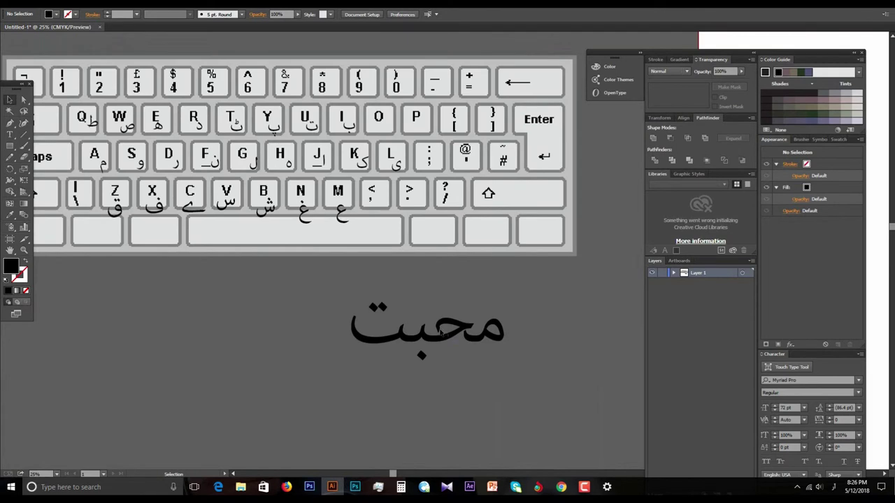
- Delete the word 'محبت' and switch keyboard input to Arabic (Saudi Arabia)
{"action": "left_click", "coordinate": [441, 334]}
{"action": "key", "text": "Delete"}
{"action": "left_click", "coordinate": [833, 487]}
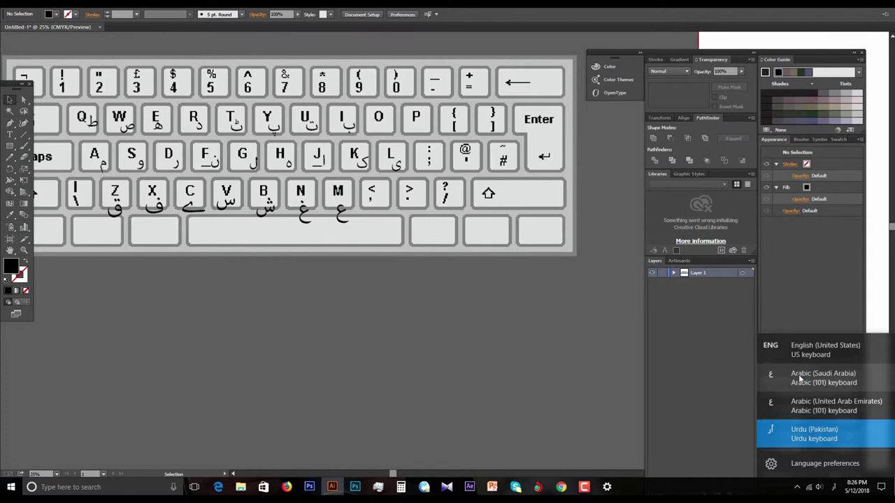
{"action": "left_click", "coordinate": [803, 404]}
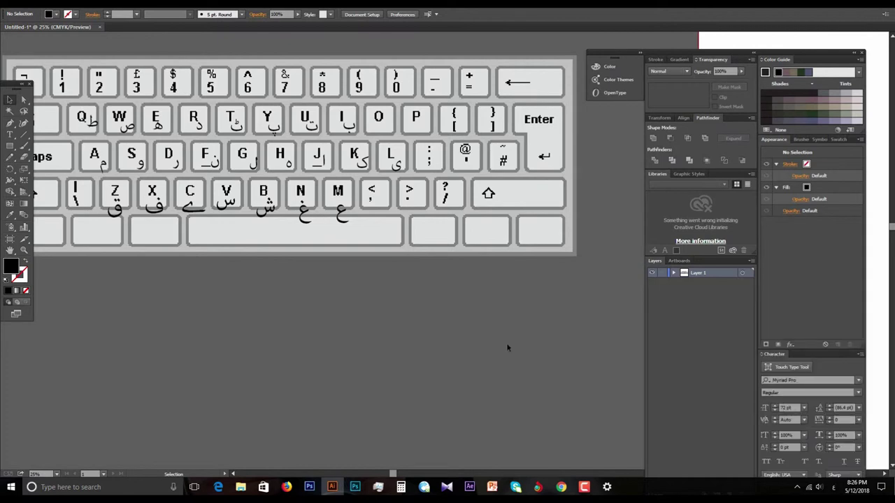
- Type the Arabic word 'احلاً' in Adobe Arabic and move it to a new spot
{"action": "left_click", "coordinate": [10, 134]}
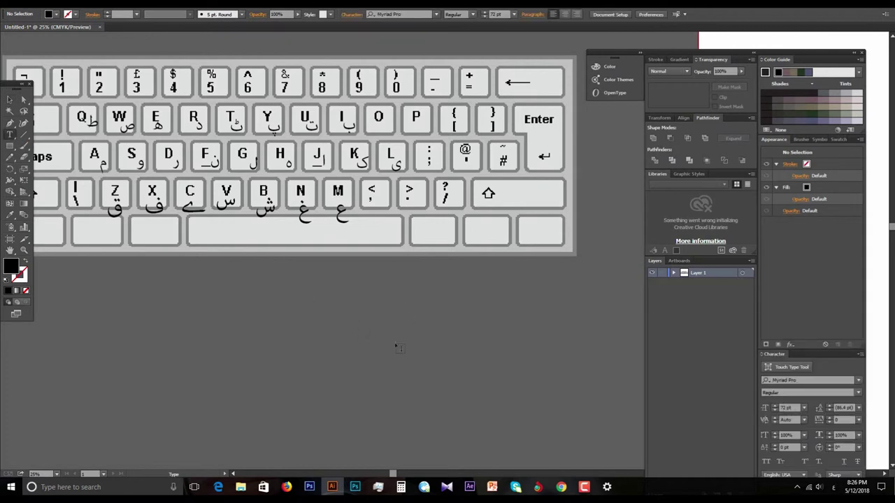
{"action": "left_click", "coordinate": [457, 353]}
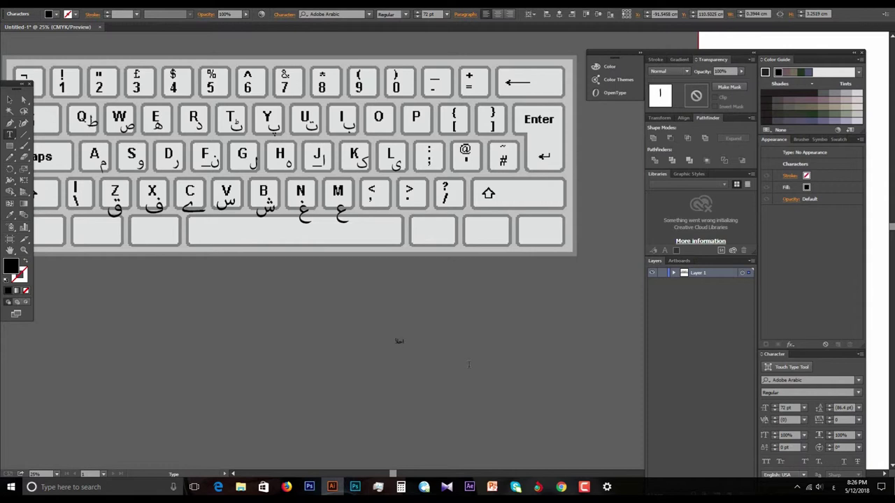
{"action": "key", "text": "Escape"}
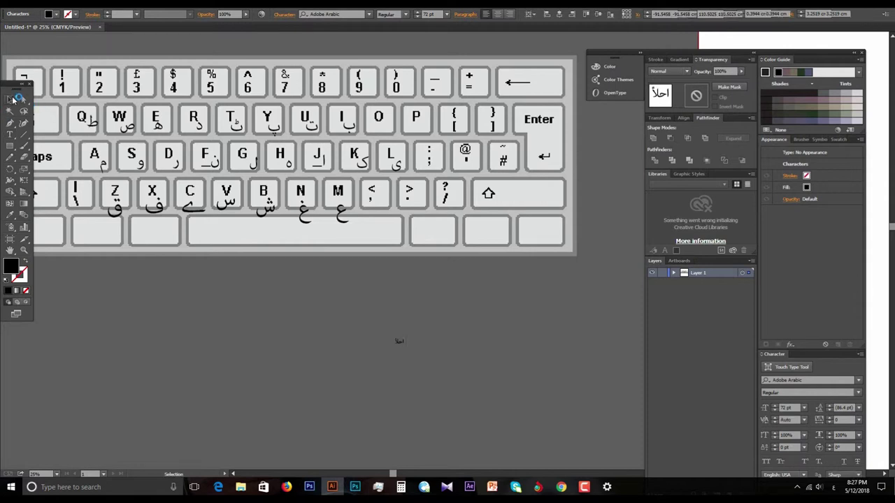
{"action": "left_click", "coordinate": [512, 384]}
{"action": "left_click_drag", "start_coordinate": [443, 353], "coordinate": [395, 340]}
{"action": "key", "text": "v"}
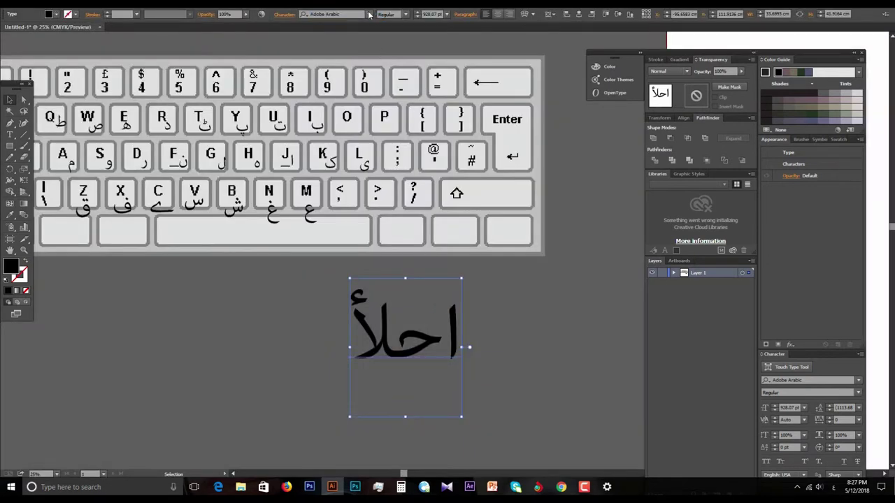
- Browse the font family list, then close it without changing the font
{"action": "left_click", "coordinate": [369, 15]}
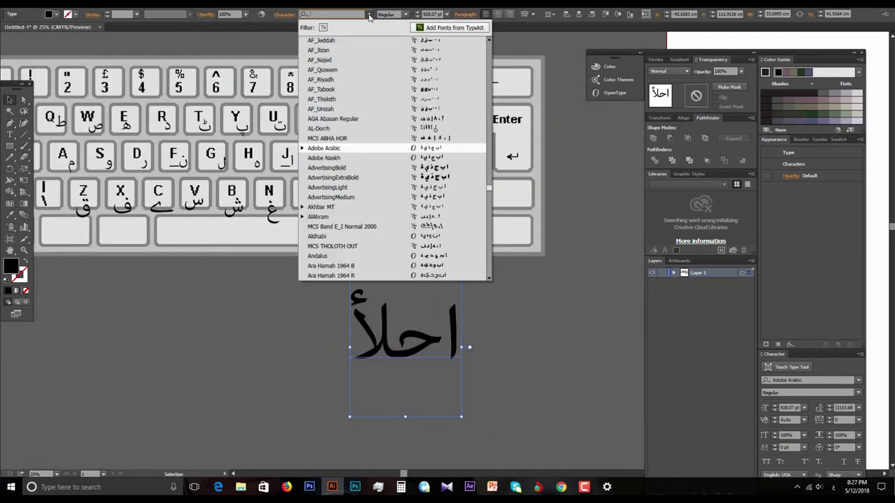
{"action": "scroll", "coordinate": [402, 177], "scroll_direction": "down", "scroll_amount": 5}
{"action": "scroll", "coordinate": [402, 177], "scroll_direction": "down", "scroll_amount": 3}
{"action": "scroll", "coordinate": [402, 177], "scroll_direction": "down", "scroll_amount": 5}
{"action": "scroll", "coordinate": [402, 177], "scroll_direction": "down", "scroll_amount": 5}
{"action": "scroll", "coordinate": [400, 178], "scroll_direction": "down", "scroll_amount": 5}
{"action": "scroll", "coordinate": [396, 180], "scroll_direction": "down", "scroll_amount": 5}
{"action": "scroll", "coordinate": [396, 180], "scroll_direction": "up", "scroll_amount": 5}
{"action": "scroll", "coordinate": [399, 223], "scroll_direction": "up", "scroll_amount": 5}
{"action": "scroll", "coordinate": [398, 222], "scroll_direction": "up", "scroll_amount": 5}
{"action": "scroll", "coordinate": [395, 225], "scroll_direction": "up", "scroll_amount": 5}
{"action": "scroll", "coordinate": [395, 225], "scroll_direction": "up", "scroll_amount": 5}
{"action": "scroll", "coordinate": [394, 225], "scroll_direction": "up", "scroll_amount": 5}
{"action": "scroll", "coordinate": [394, 226], "scroll_direction": "down", "scroll_amount": 5}
{"action": "scroll", "coordinate": [394, 226], "scroll_direction": "up", "scroll_amount": 5}
{"action": "scroll", "coordinate": [395, 225], "scroll_direction": "up", "scroll_amount": 3}
{"action": "scroll", "coordinate": [394, 222], "scroll_direction": "down", "scroll_amount": 5}
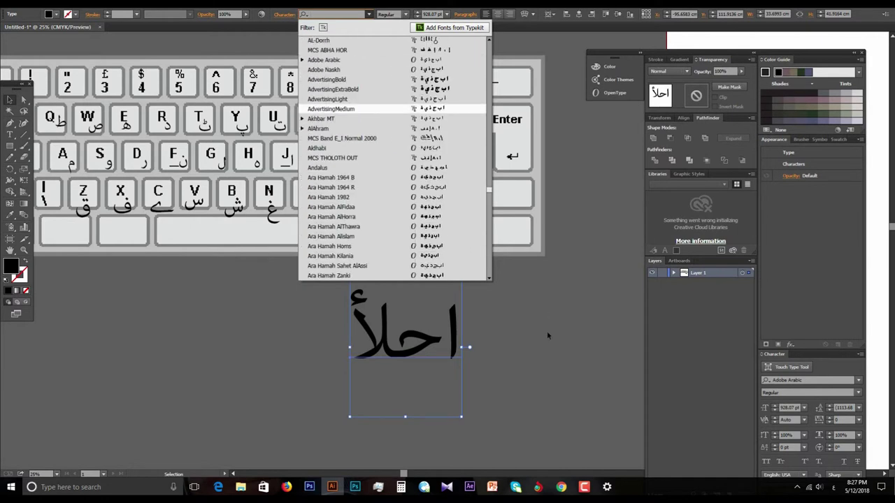
{"action": "left_click", "coordinate": [531, 361]}
- Delete the Arabic word 'احلاً' and zoom out to show the keyboard chart
{"action": "key", "text": "ctrl+minus"}
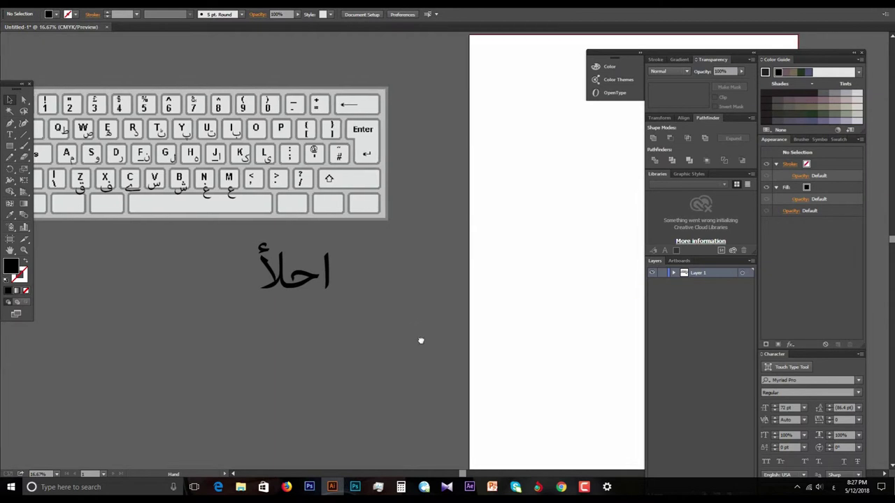
{"action": "left_click", "coordinate": [357, 323]}
{"action": "key", "text": "Delete"}
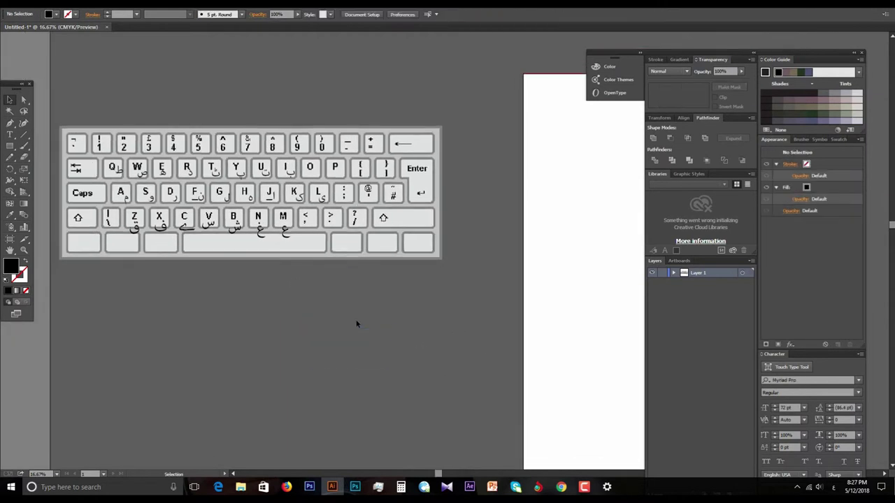
{"action": "key", "text": "ctrl+equal"}
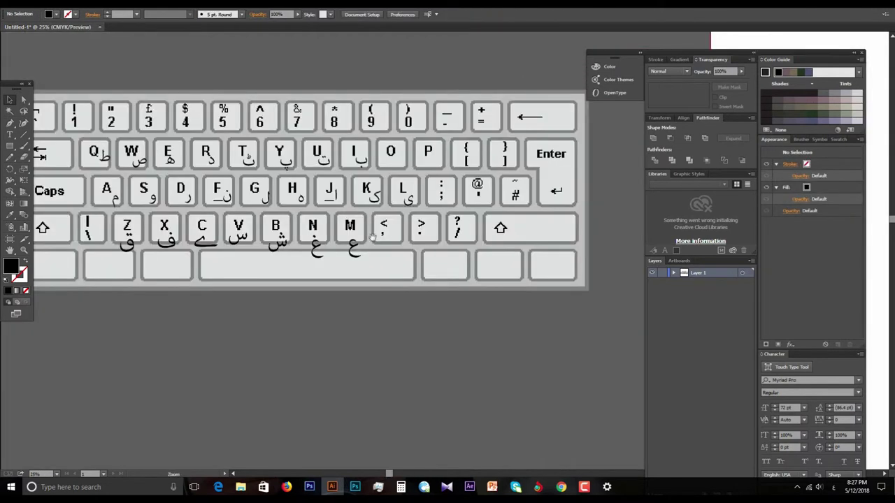
{"action": "left_click_drag", "start_coordinate": [356, 234], "coordinate": [429, 246]}
{"action": "key", "text": "ctrl+minus"}
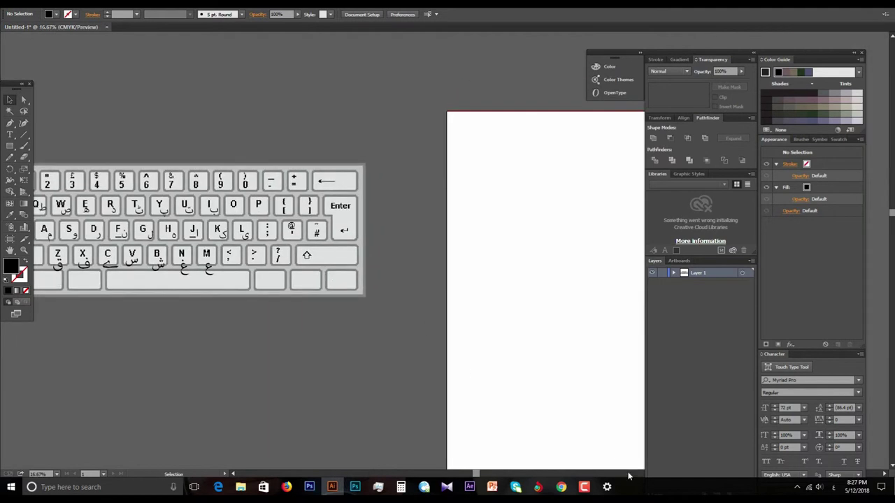
{"action": "left_click", "coordinate": [608, 487]}
- Browse the Add a language list in Windows Settings
{"action": "left_click", "coordinate": [598, 144]}
{"action": "left_click", "coordinate": [587, 239]}
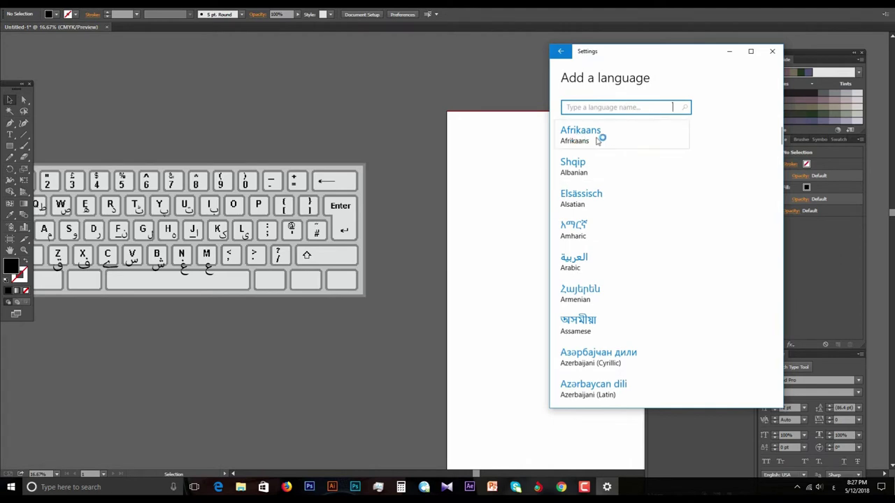
{"action": "scroll", "coordinate": [594, 164], "scroll_direction": "down", "scroll_amount": 1}
{"action": "scroll", "coordinate": [597, 231], "scroll_direction": "down", "scroll_amount": 3}
{"action": "scroll", "coordinate": [598, 231], "scroll_direction": "down", "scroll_amount": 5}
{"action": "scroll", "coordinate": [596, 232], "scroll_direction": "down", "scroll_amount": 5}
{"action": "scroll", "coordinate": [596, 233], "scroll_direction": "down", "scroll_amount": 3}
{"action": "scroll", "coordinate": [596, 233], "scroll_direction": "down", "scroll_amount": 2}
{"action": "scroll", "coordinate": [597, 233], "scroll_direction": "down", "scroll_amount": 4}
{"action": "scroll", "coordinate": [596, 233], "scroll_direction": "down", "scroll_amount": 4}
{"action": "scroll", "coordinate": [594, 232], "scroll_direction": "down", "scroll_amount": 4}
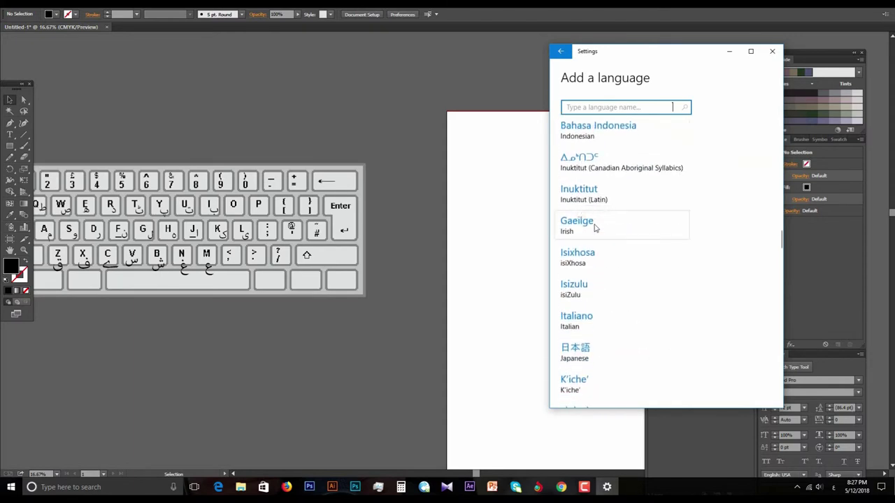
{"action": "scroll", "coordinate": [590, 226], "scroll_direction": "up", "scroll_amount": 5}
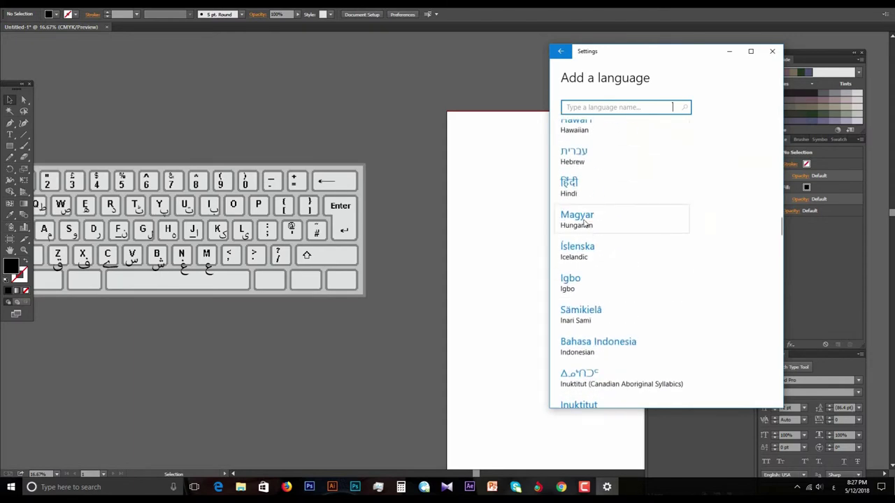
{"action": "left_click", "coordinate": [580, 185]}
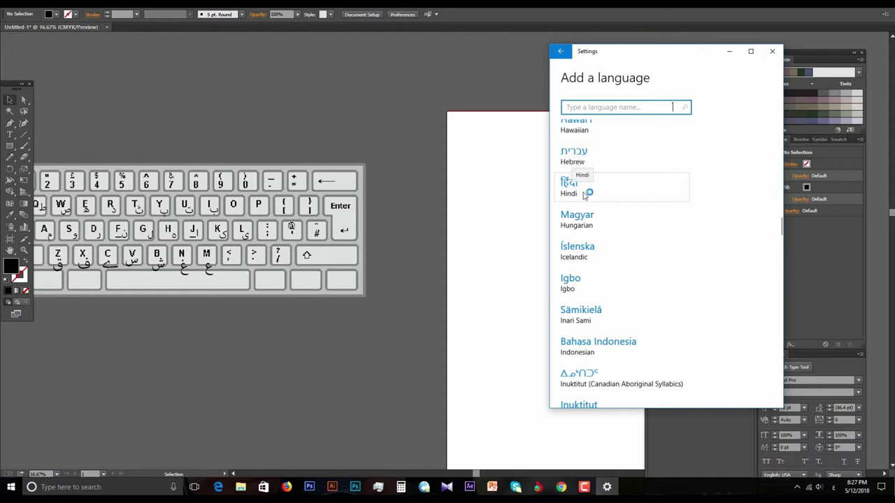
- Scroll further through the languages, then recenter the Illustrator artboard
{"action": "scroll", "coordinate": [585, 196], "scroll_direction": "down", "scroll_amount": 1}
{"action": "scroll", "coordinate": [587, 203], "scroll_direction": "down", "scroll_amount": 1}
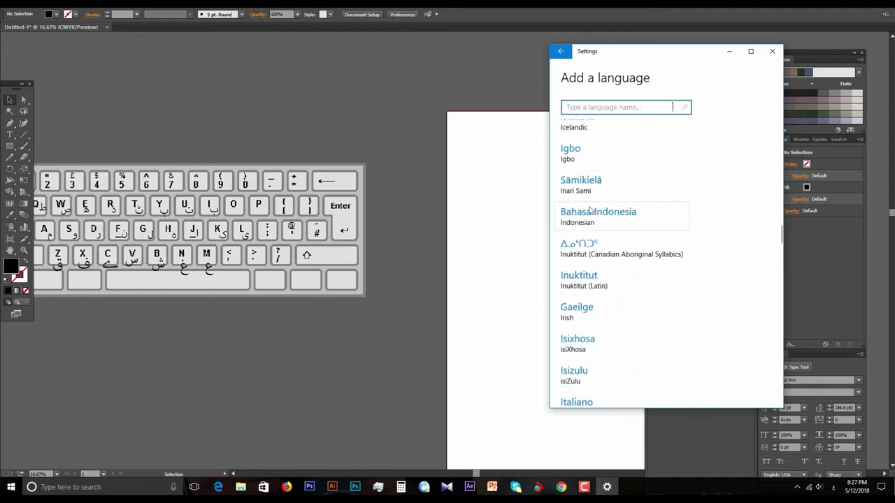
{"action": "scroll", "coordinate": [591, 210], "scroll_direction": "down", "scroll_amount": 1}
{"action": "scroll", "coordinate": [590, 220], "scroll_direction": "down", "scroll_amount": 2}
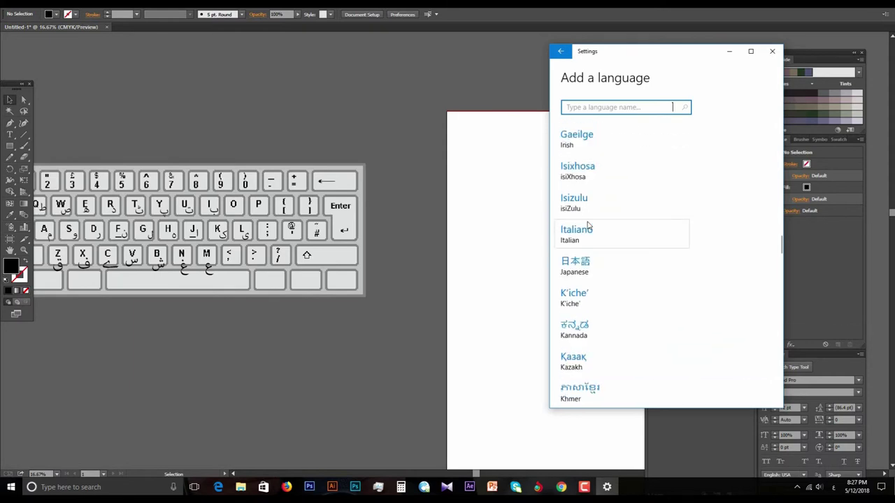
{"action": "scroll", "coordinate": [596, 245], "scroll_direction": "down", "scroll_amount": 2}
{"action": "scroll", "coordinate": [605, 244], "scroll_direction": "down", "scroll_amount": 1}
{"action": "scroll", "coordinate": [607, 279], "scroll_direction": "down", "scroll_amount": 3}
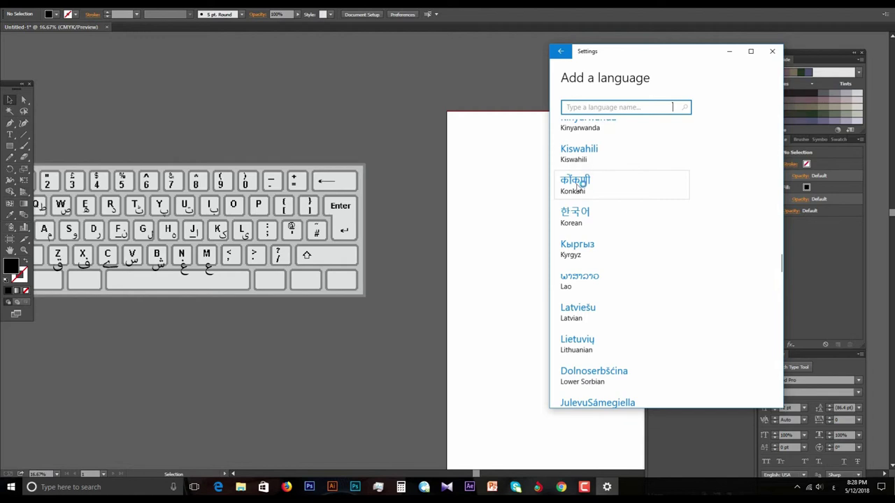
{"action": "scroll", "coordinate": [605, 206], "scroll_direction": "down", "scroll_amount": 1}
{"action": "scroll", "coordinate": [605, 208], "scroll_direction": "down", "scroll_amount": 2}
{"action": "scroll", "coordinate": [599, 213], "scroll_direction": "down", "scroll_amount": 2}
{"action": "scroll", "coordinate": [594, 223], "scroll_direction": "down", "scroll_amount": 2}
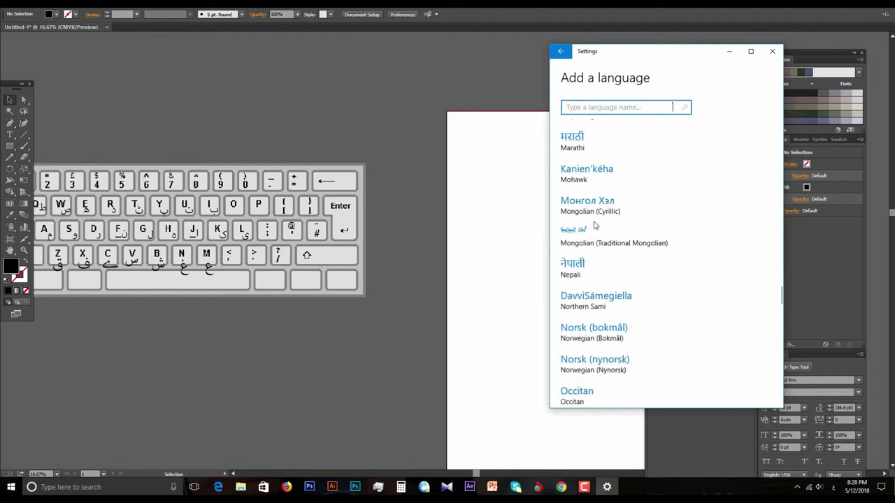
{"action": "left_click", "coordinate": [378, 283]}
{"action": "key", "text": "space"}
{"action": "left_click_drag", "start_coordinate": [327, 354], "coordinate": [423, 285]}
{"action": "scroll", "coordinate": [424, 285], "scroll_direction": "down", "scroll_amount": 1}
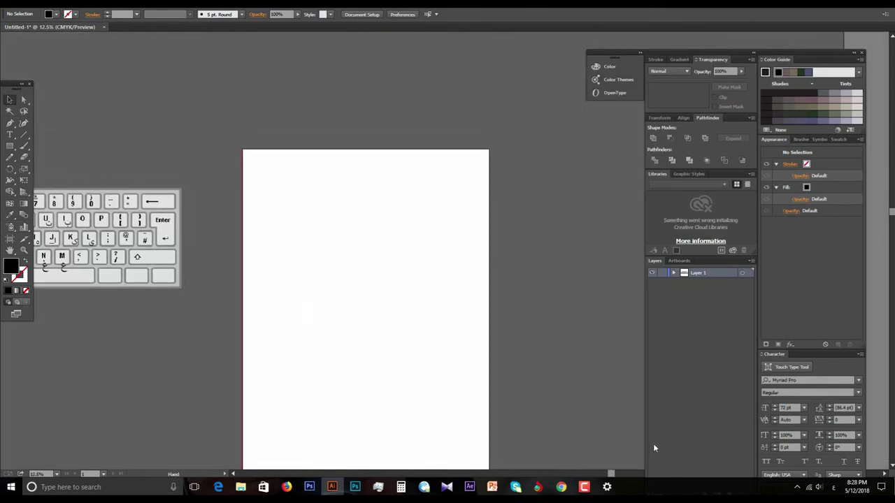
- Add Marathi and make it the active keyboard input language
{"action": "left_click", "coordinate": [599, 491]}
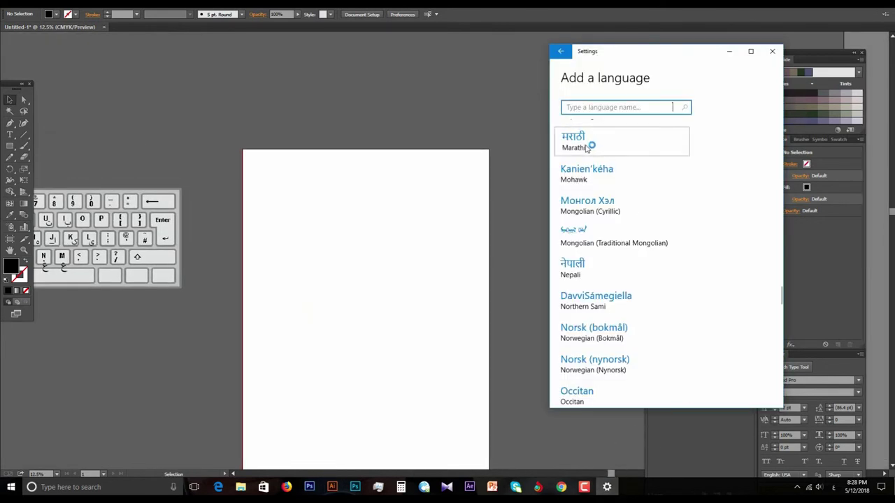
{"action": "left_click", "coordinate": [590, 147]}
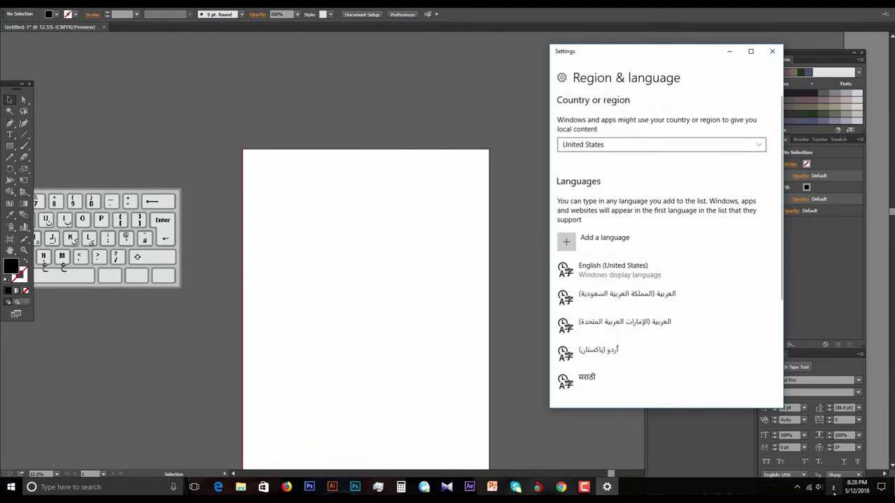
{"action": "left_click", "coordinate": [832, 487]}
{"action": "left_click", "coordinate": [800, 437]}
- Type a Marathi word in Adobe Devanagari at 450 pt, placed left of the artboard
{"action": "left_click", "coordinate": [10, 134]}
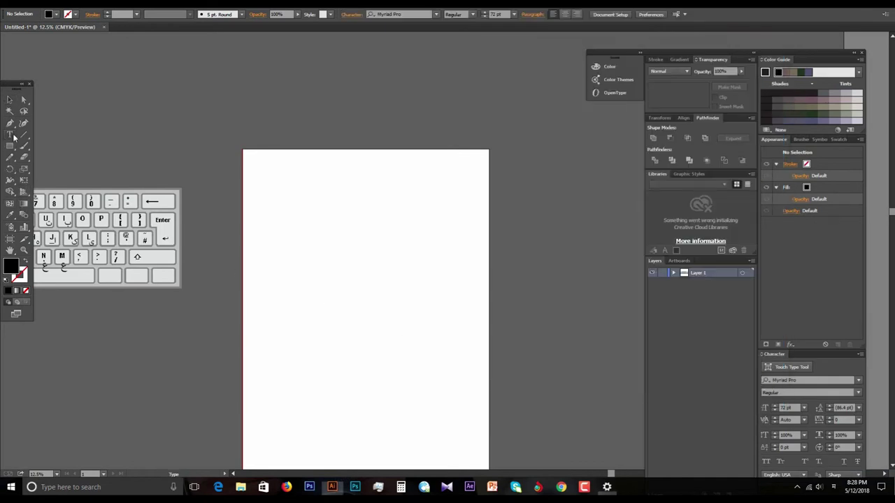
{"action": "left_click", "coordinate": [383, 235]}
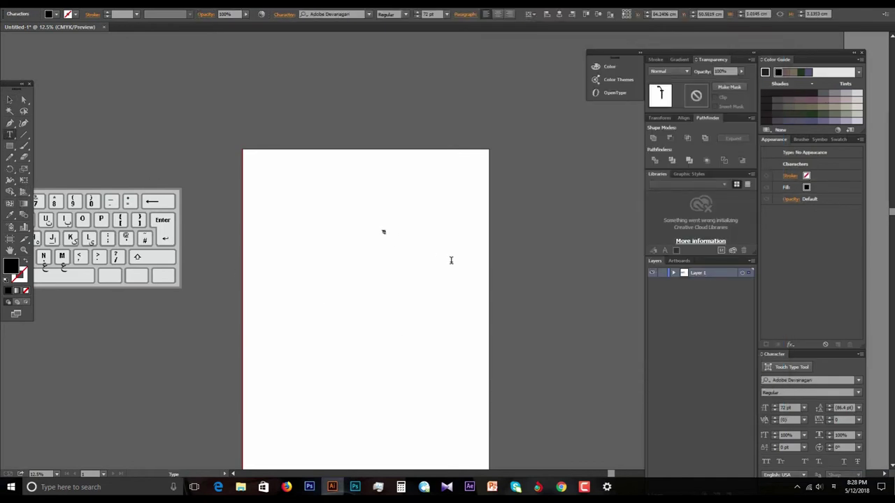
{"action": "key", "text": "Escape"}
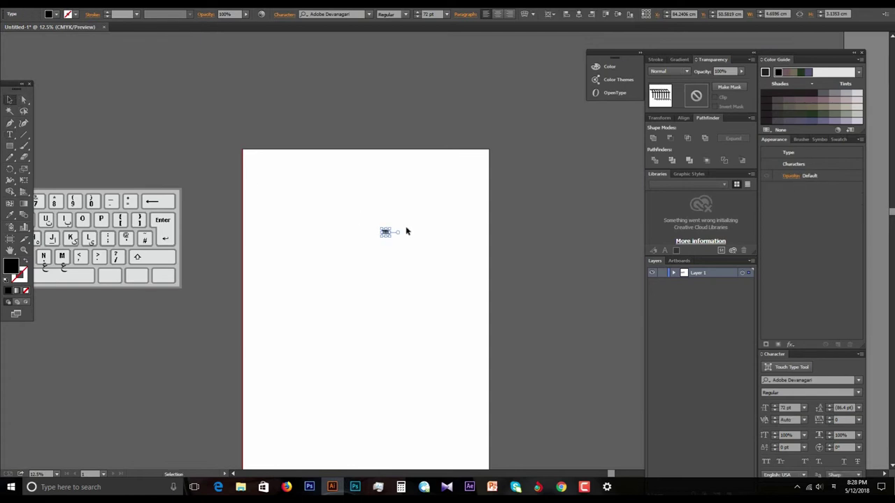
{"action": "mouse_move", "coordinate": [390, 235]}
{"action": "left_mouse_down"}
{"action": "mouse_move", "coordinate": [334, 249]}
{"action": "mouse_move", "coordinate": [353, 262]}
{"action": "mouse_move", "coordinate": [226, 325]}
{"action": "left_mouse_up"}
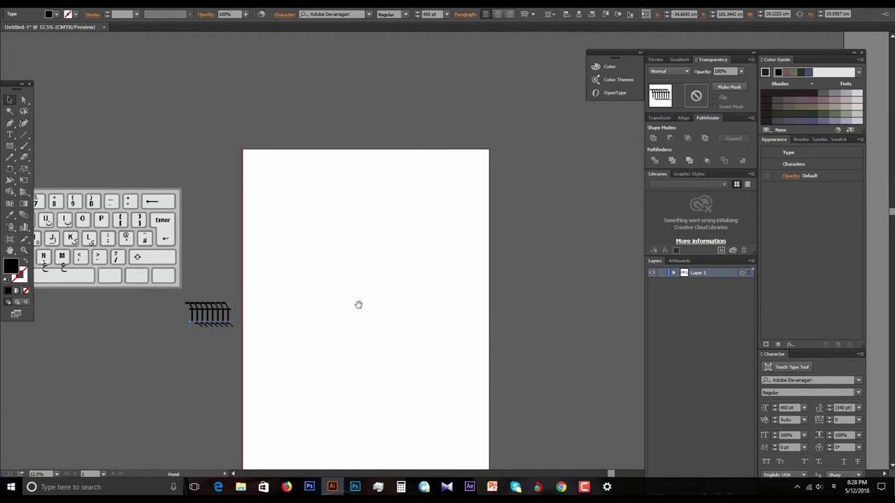
{"action": "left_click_drag", "start_coordinate": [357, 306], "coordinate": [447, 280]}
{"action": "left_click_drag", "start_coordinate": [371, 284], "coordinate": [443, 271]}
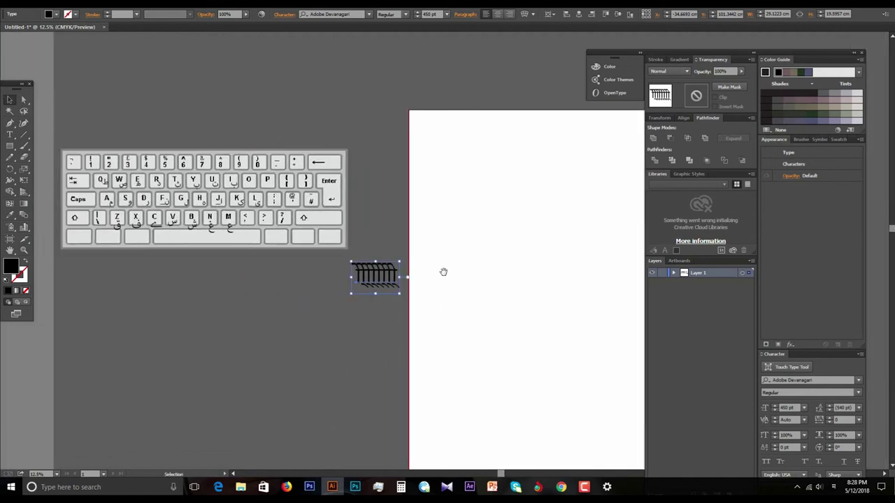